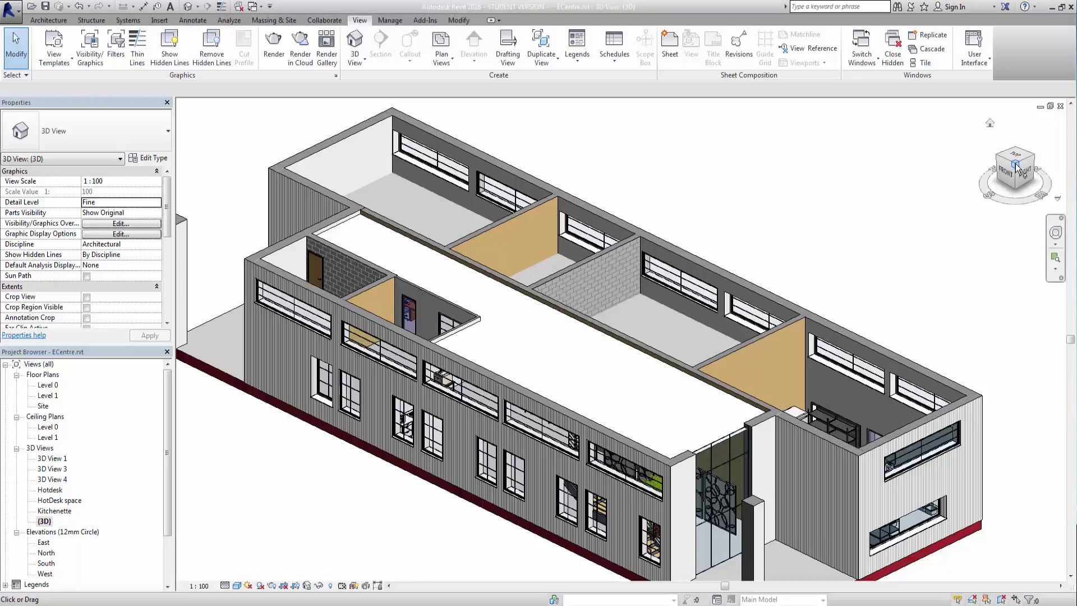
# - Orbit the ECentre building in Revit, then open the Hotdesk 3D view of the furnished office
pyautogui.moveTo(1016, 167); pyautogui.dragTo(885, 230)
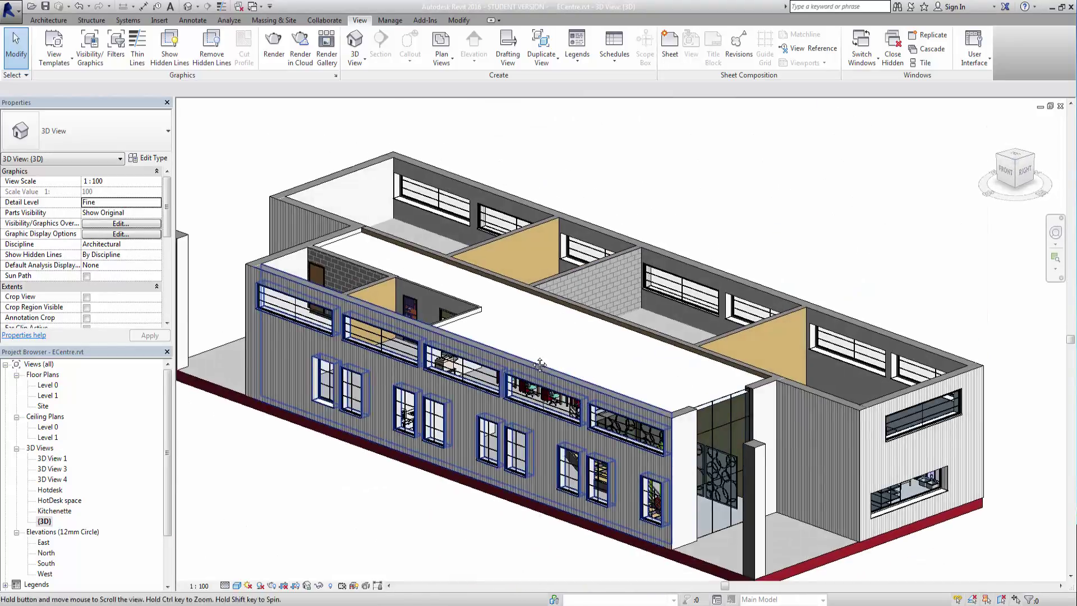
pyautogui.scroll(4, 523, 350)
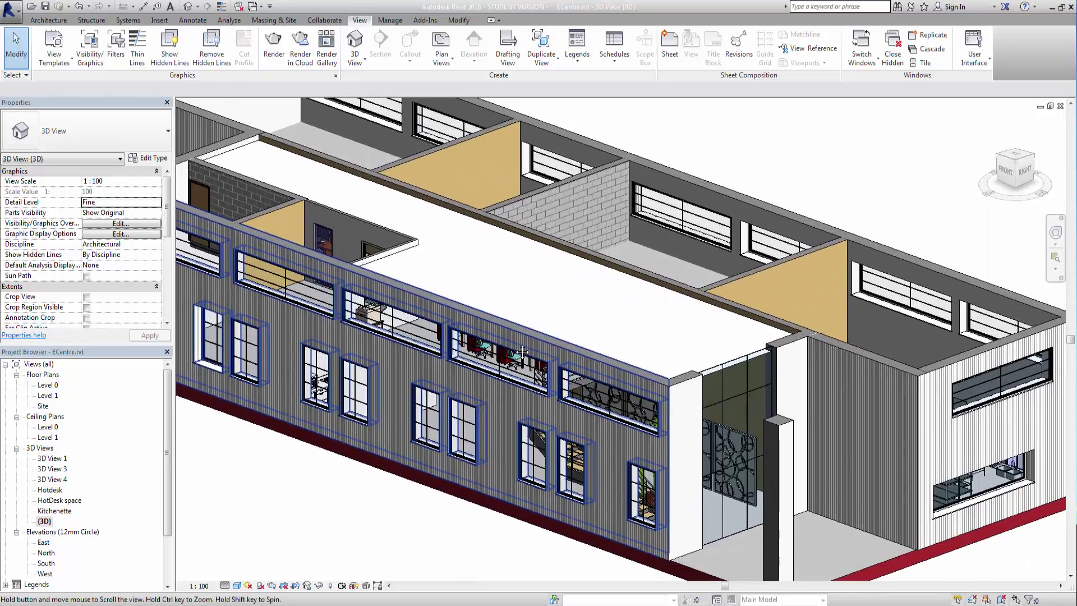
pyautogui.scroll(-4, 523, 351)
pyautogui.doubleClick(51, 490)
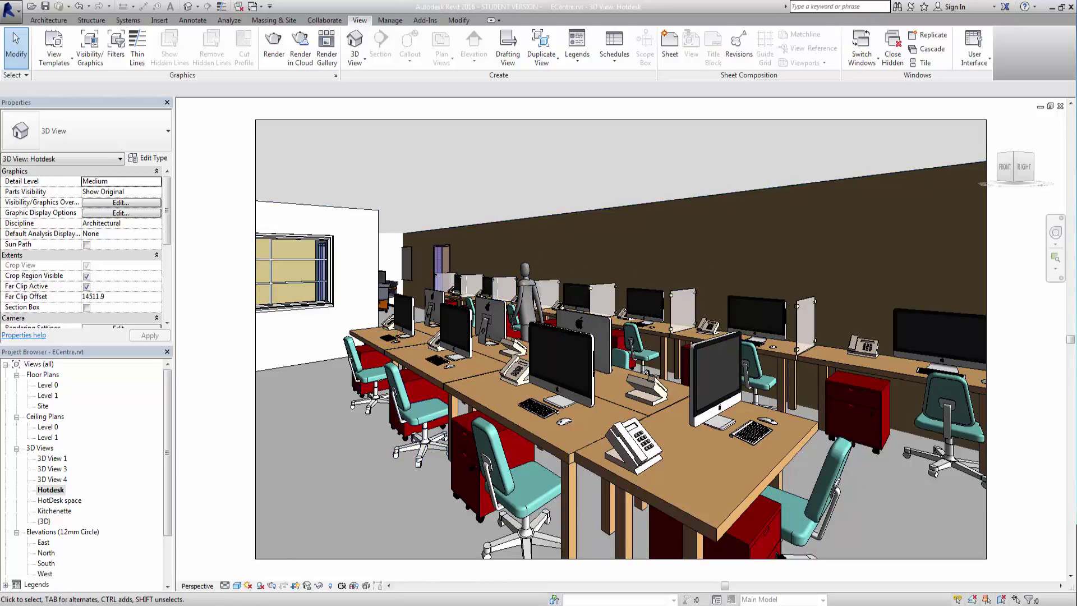
pyautogui.moveTo(222, 605)
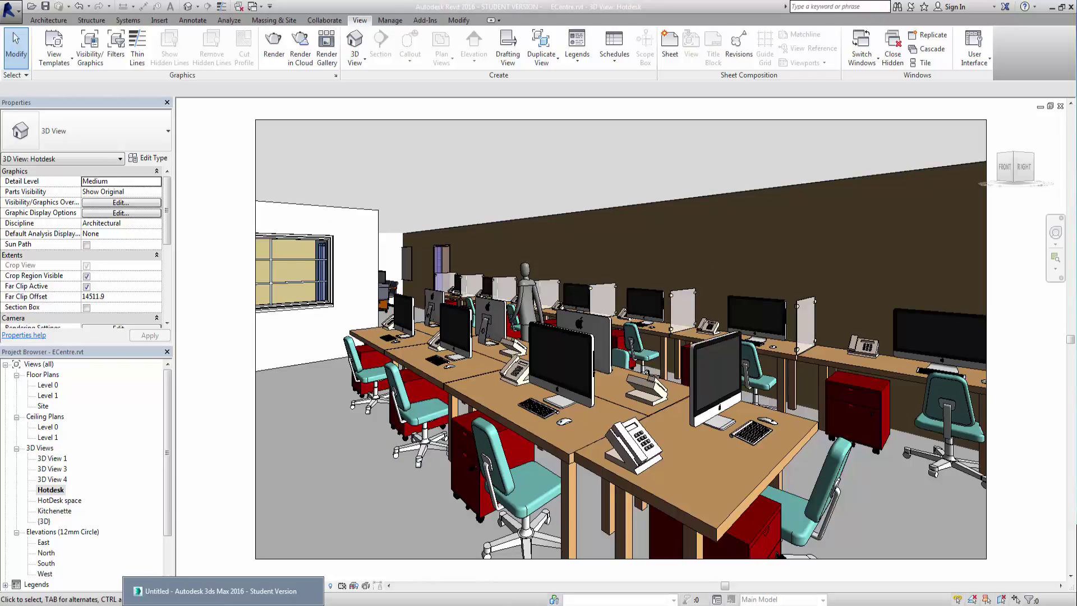
# - Switch over to 3ds Max and load the Design Standard workspace layout
pyautogui.click(222, 591)
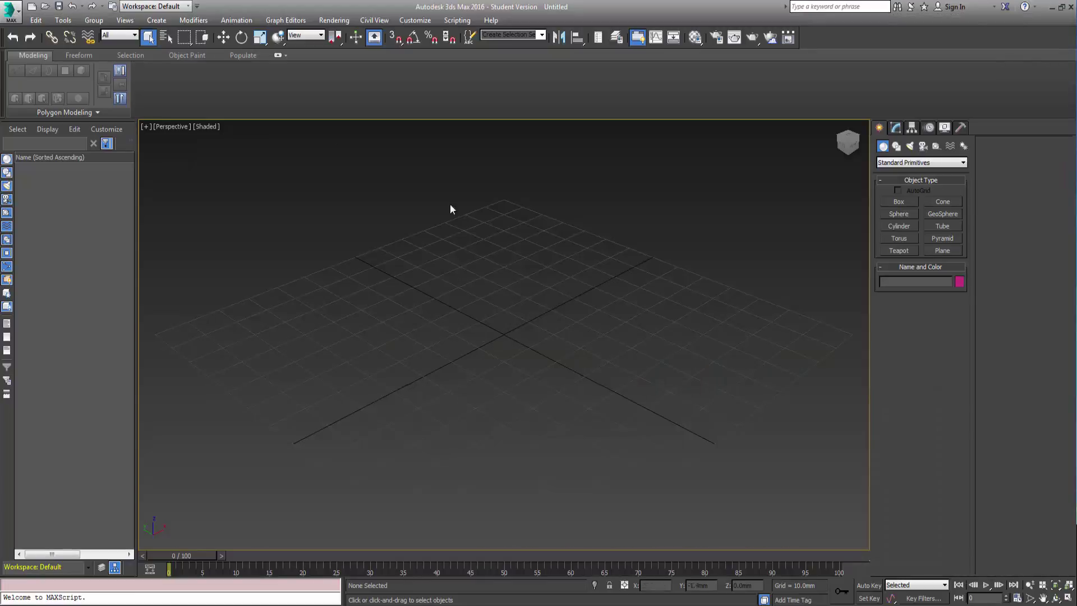
pyautogui.click(11, 11)
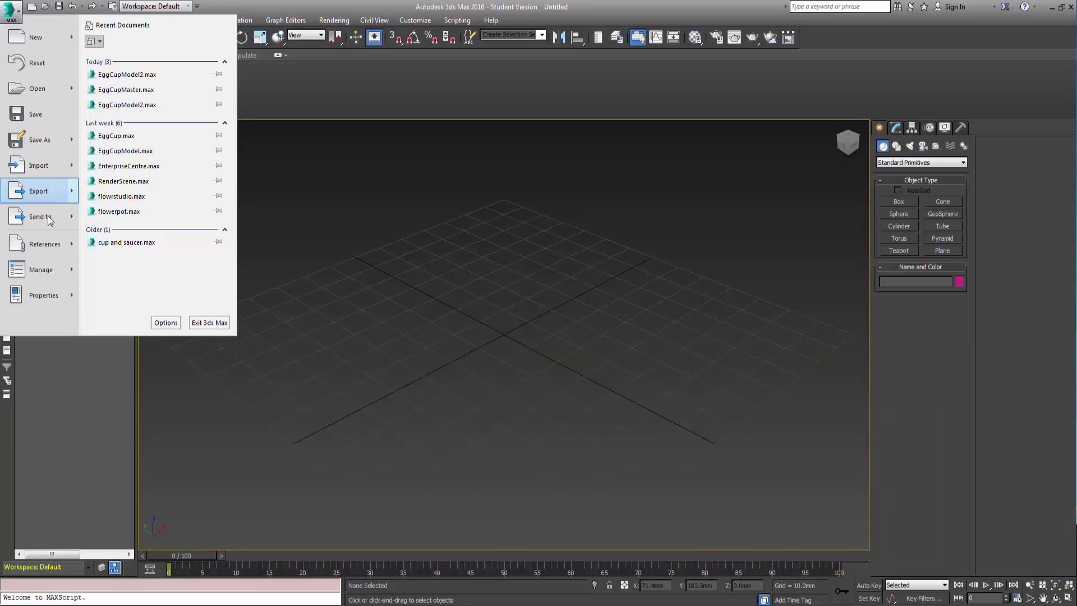
pyautogui.moveTo(69, 245)
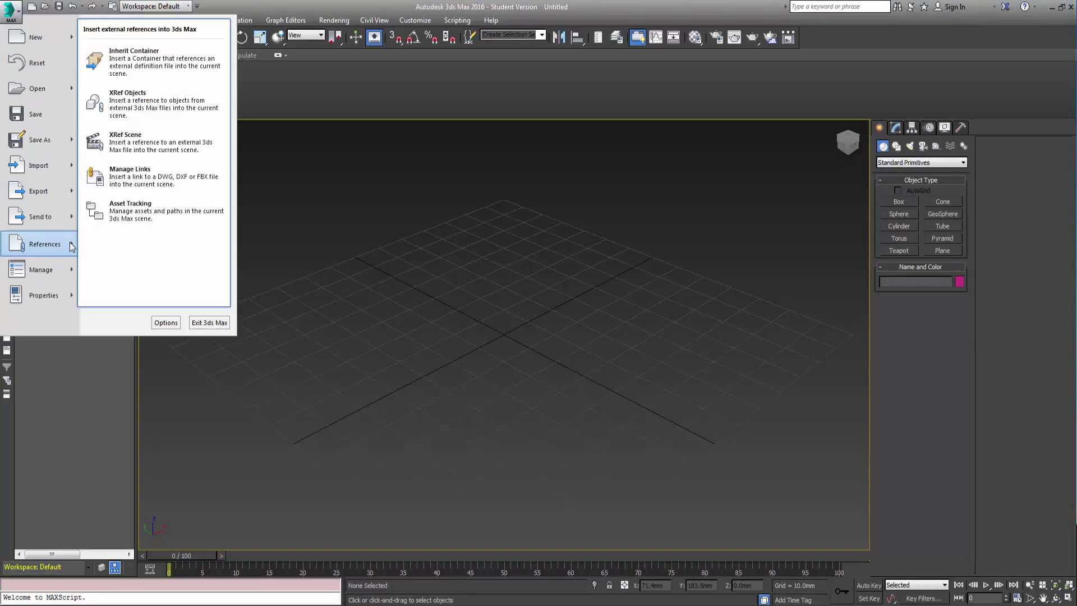
pyautogui.click(328, 88)
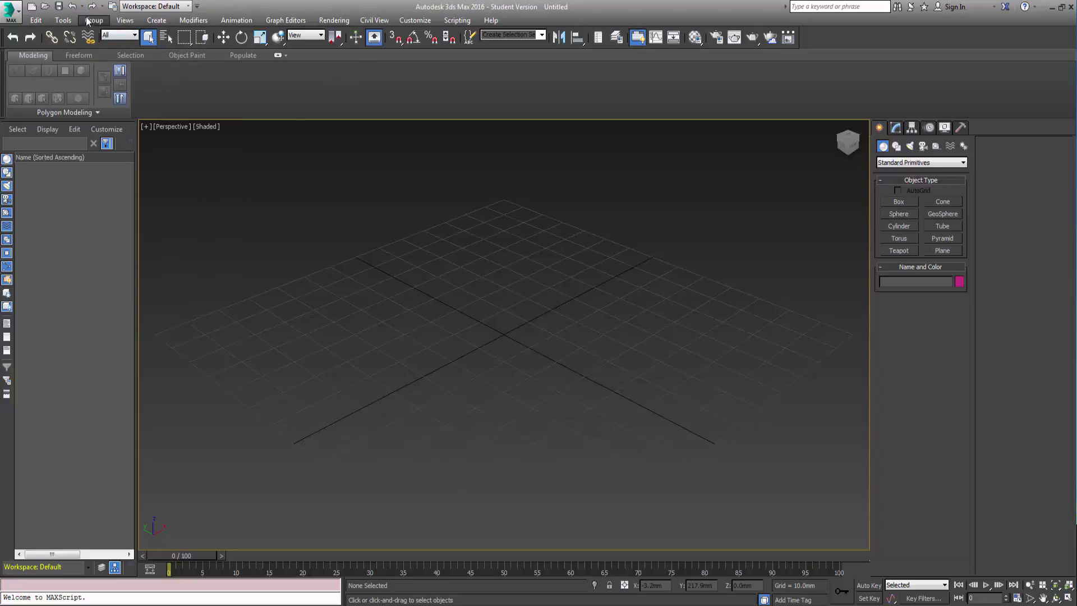
pyautogui.click(189, 7)
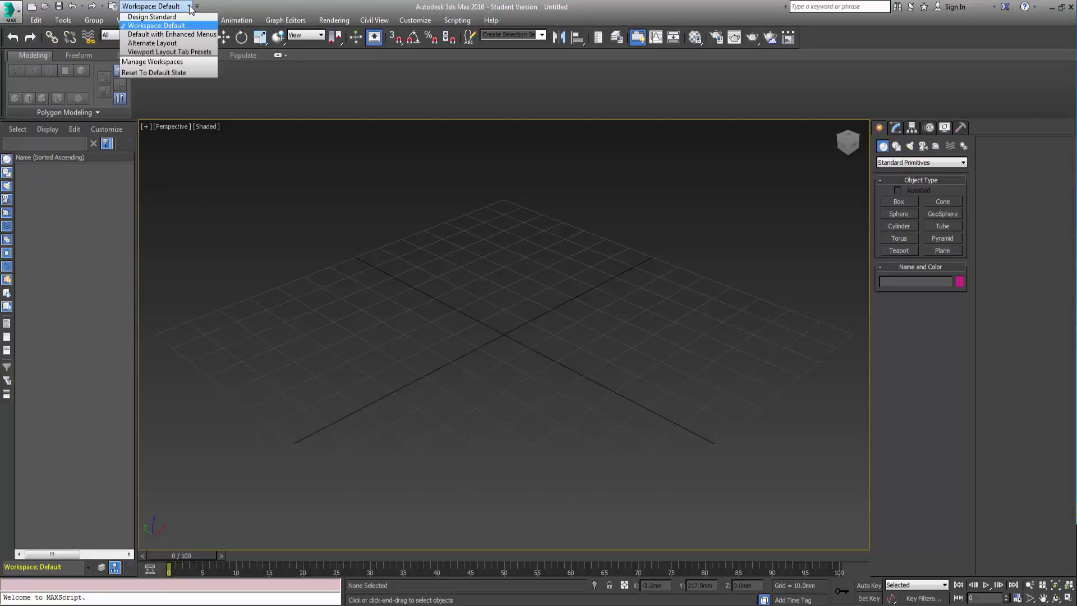
pyautogui.click(158, 23)
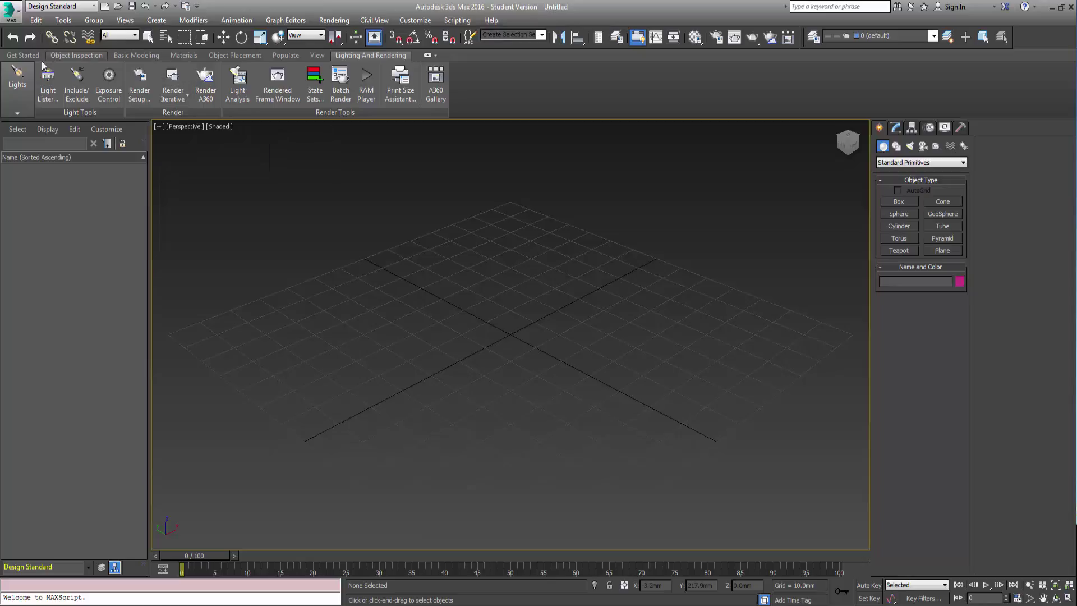
# - Link the Revit file ECentre.rvt from the RevitXRef folder using File Links > Link Revit File
pyautogui.click(23, 56)
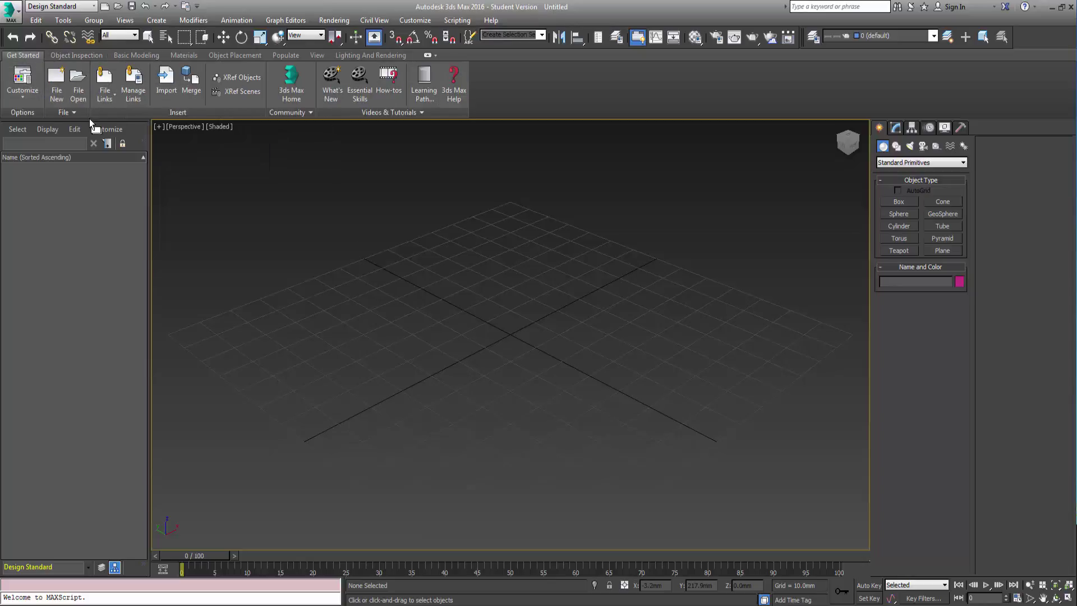
pyautogui.click(110, 96)
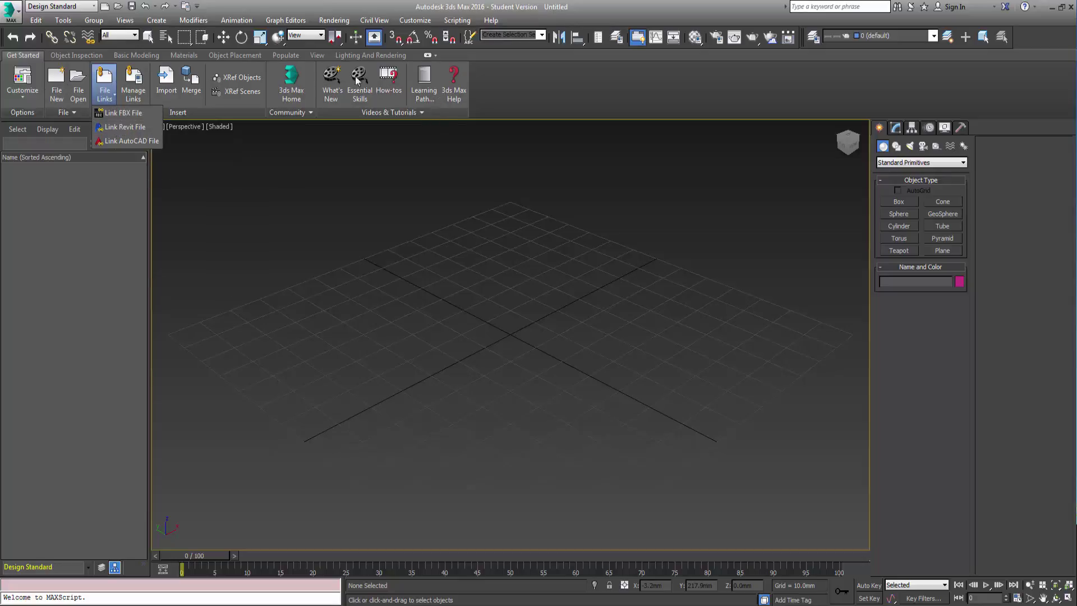
pyautogui.click(128, 128)
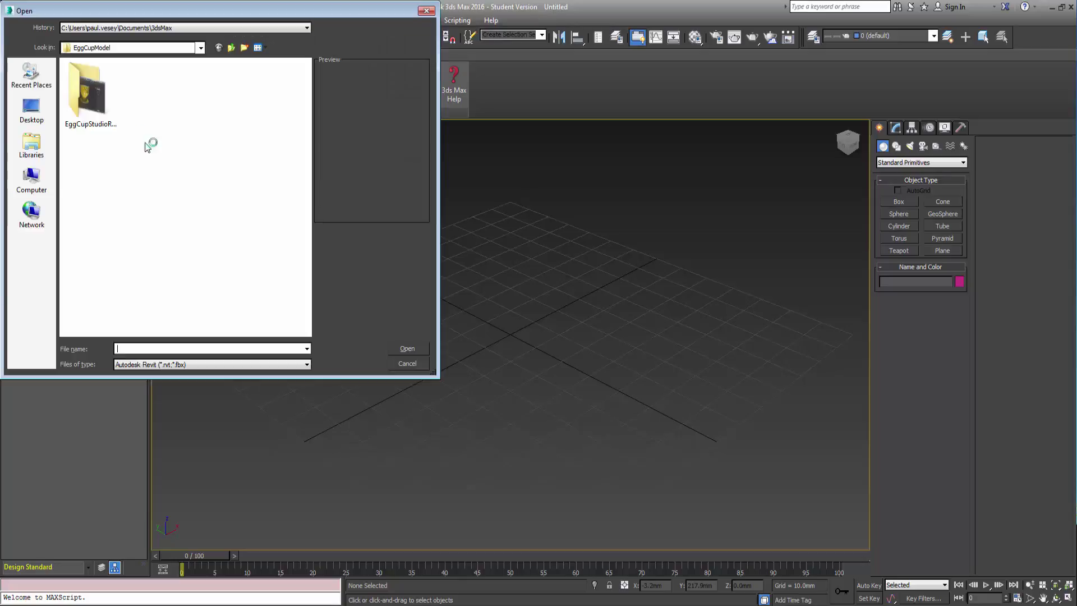
pyautogui.click(233, 47)
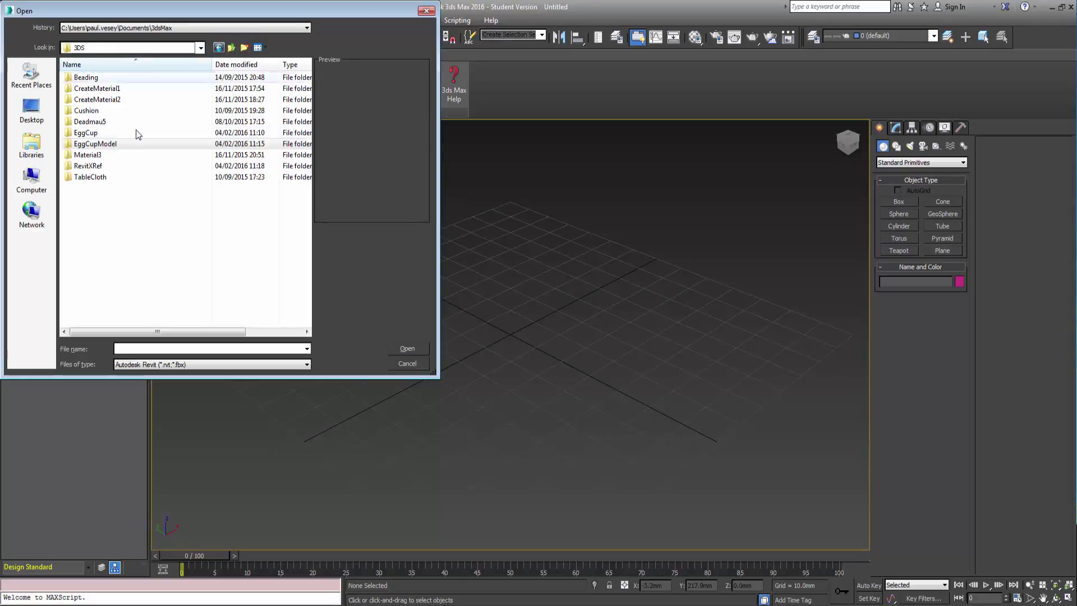
pyautogui.doubleClick(97, 169)
pyautogui.click(90, 77)
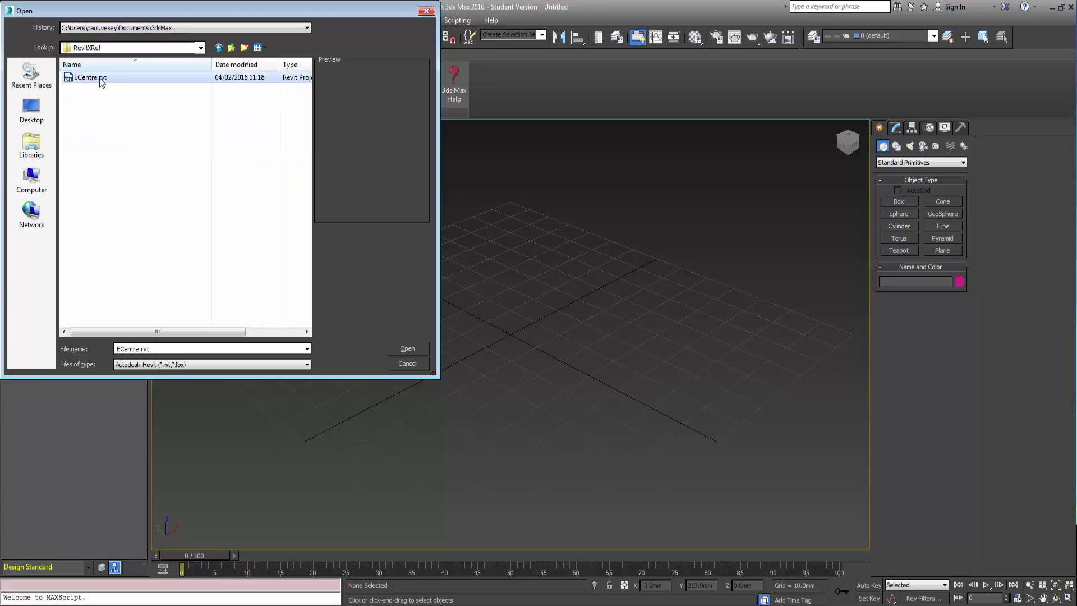
pyautogui.click(412, 349)
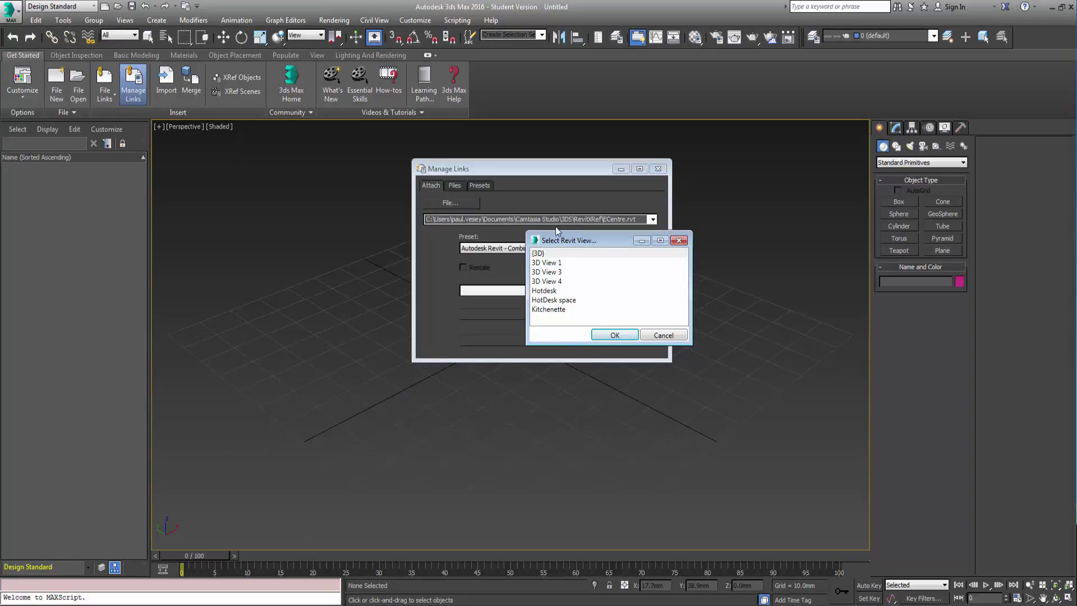
# - Choose the Hotdesk Revit view and set the preset to Autodesk Revit - Combine By Revit Family Type
pyautogui.moveTo(584, 240); pyautogui.dragTo(319, 156)
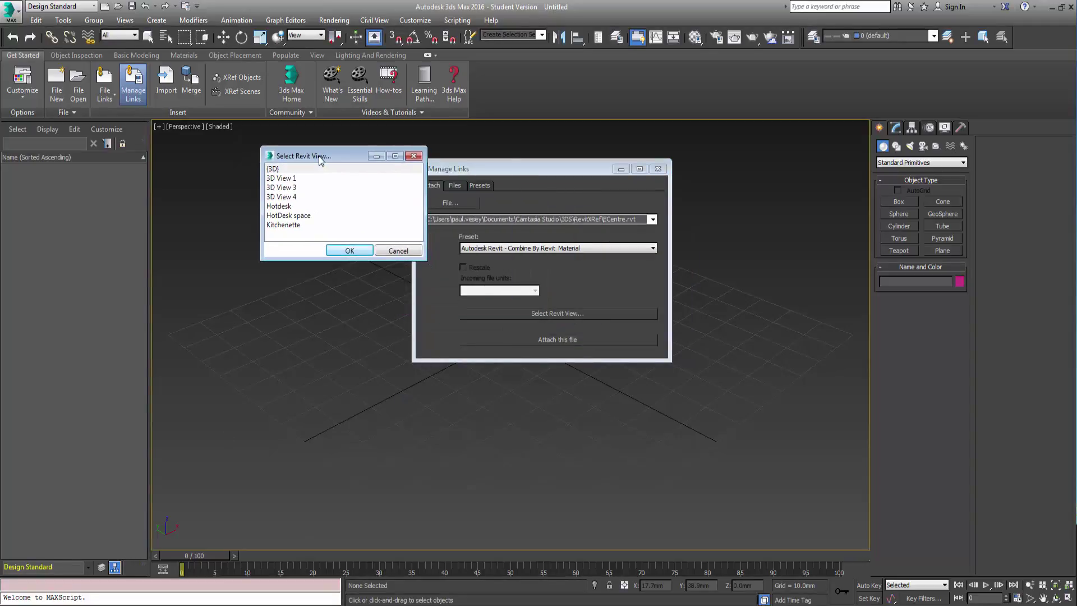
pyautogui.click(279, 208)
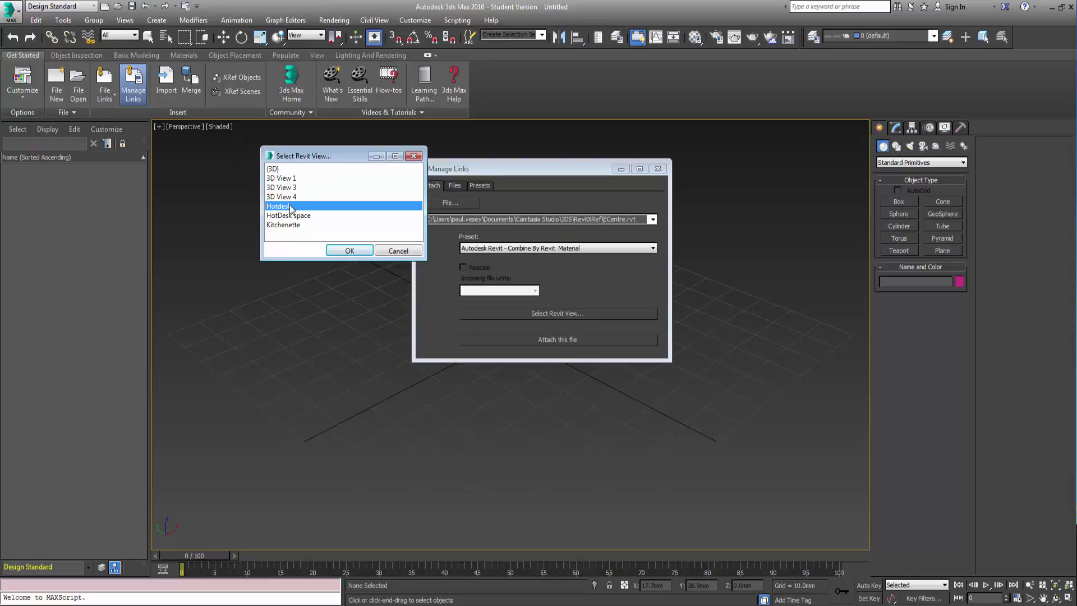
pyautogui.click(349, 251)
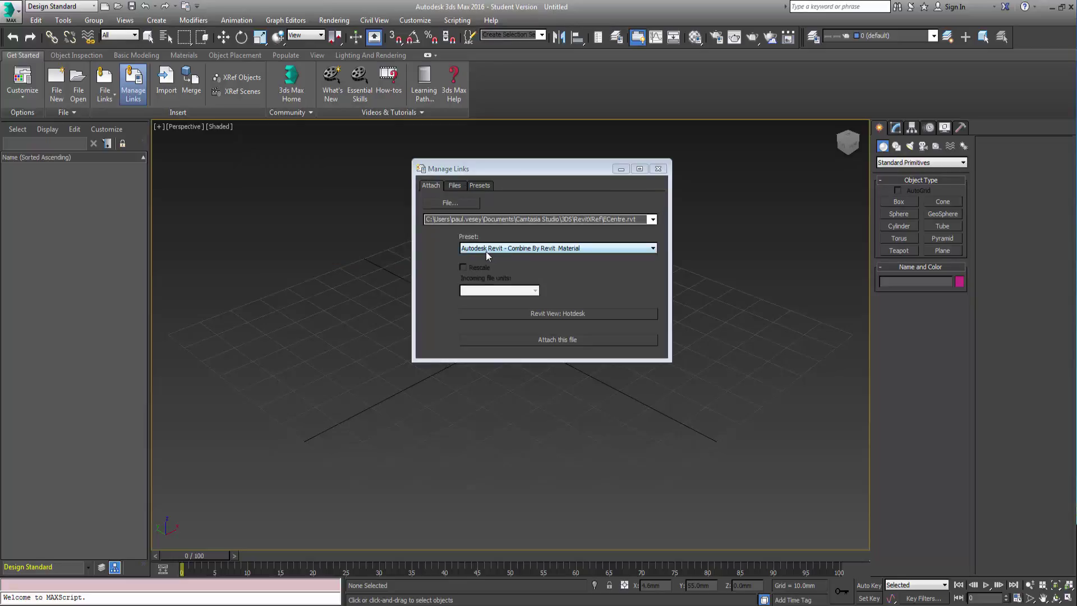
pyautogui.click(523, 248)
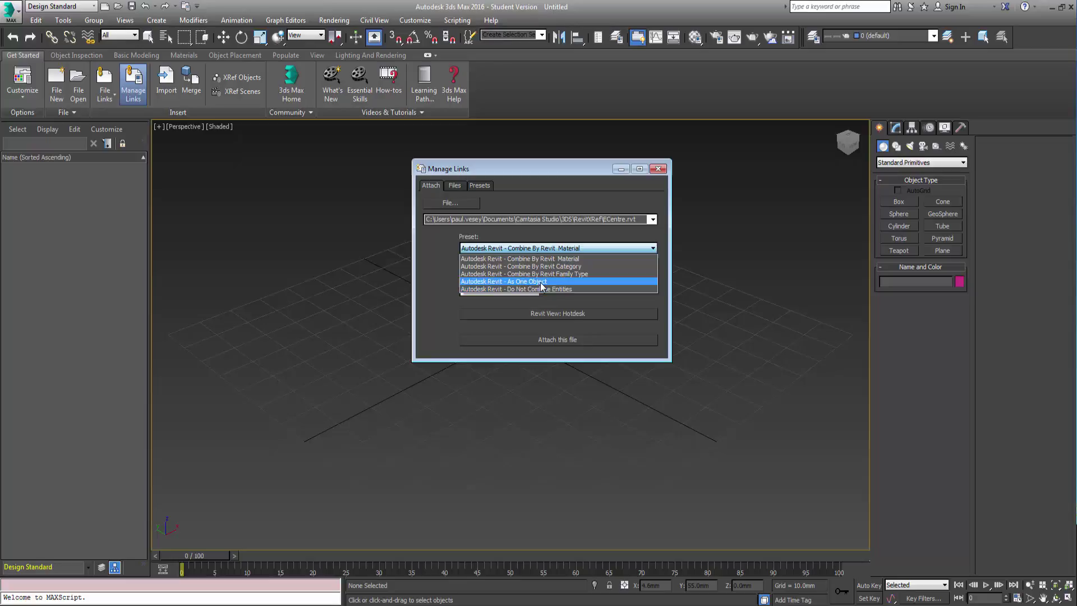
pyautogui.click(570, 274)
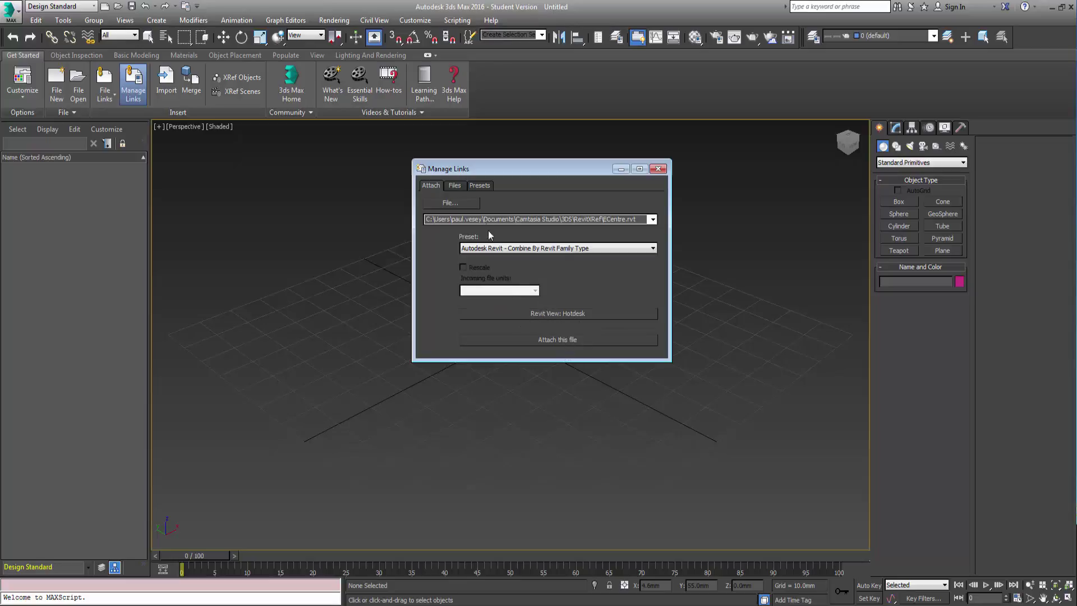
# - Attach ECentre.rvt to the scene and move the Daylight System Creation prompt aside
pyautogui.click(550, 340)
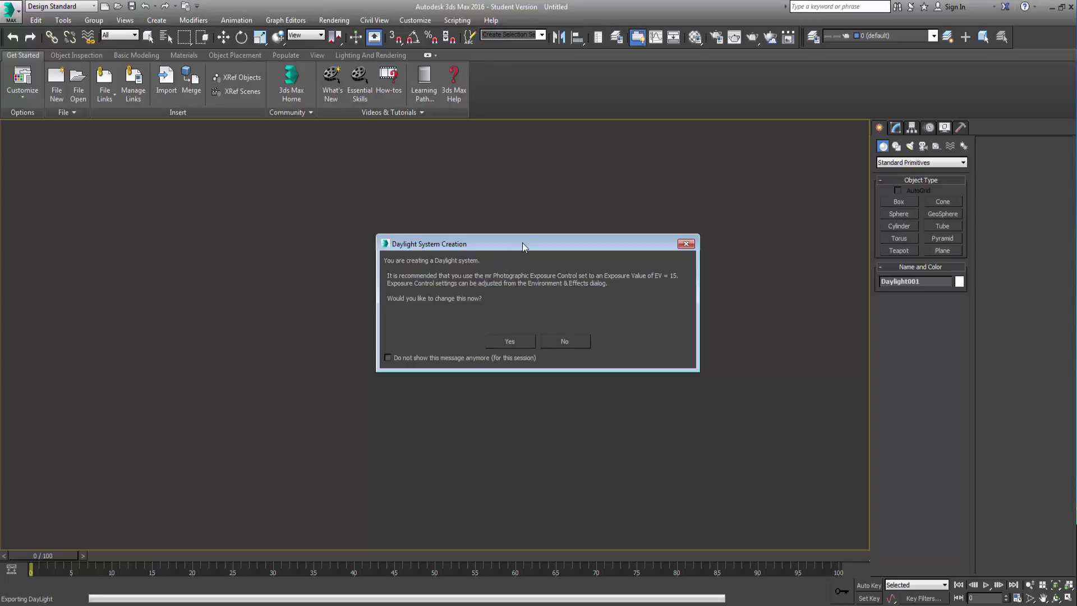
pyautogui.moveTo(522, 243); pyautogui.dragTo(493, 206)
# - Answer the daylight prompt, then minimize and close the Manage Links dialog
pyautogui.click(482, 304)
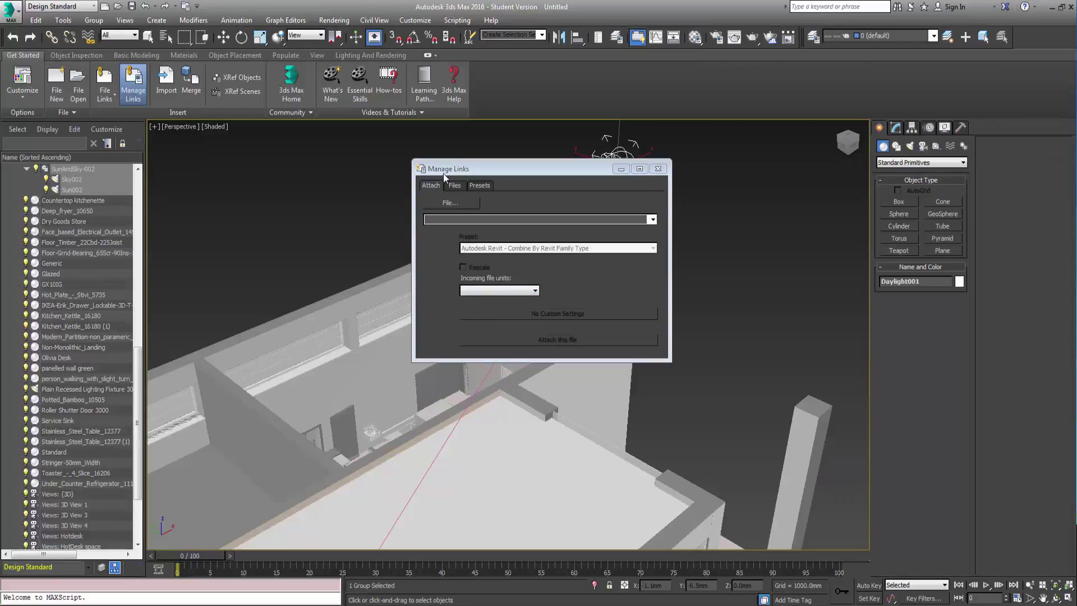
pyautogui.moveTo(443, 176); pyautogui.dragTo(408, 175)
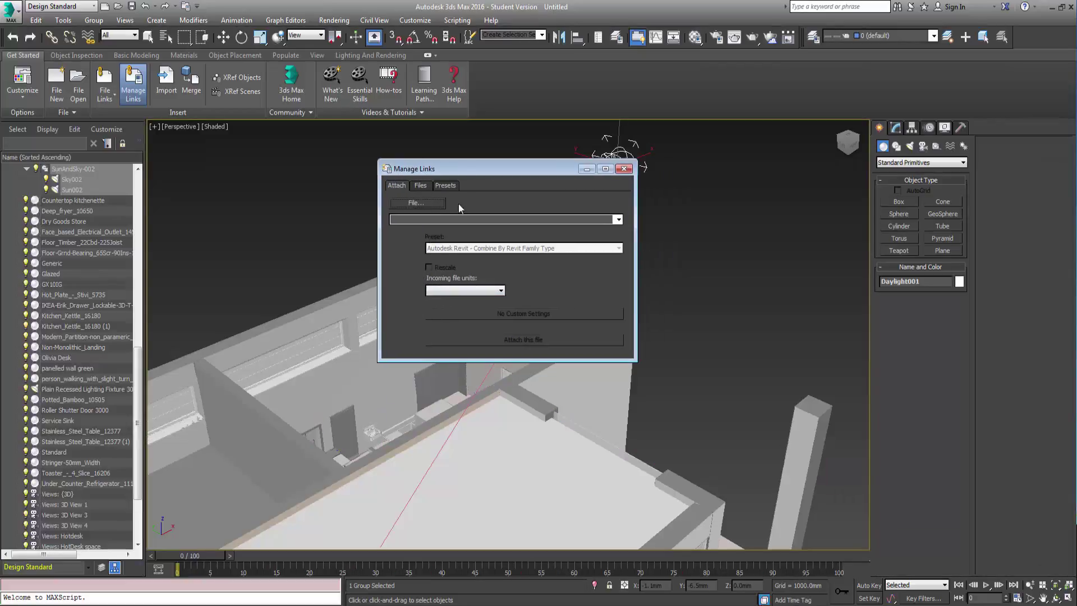
pyautogui.click(421, 186)
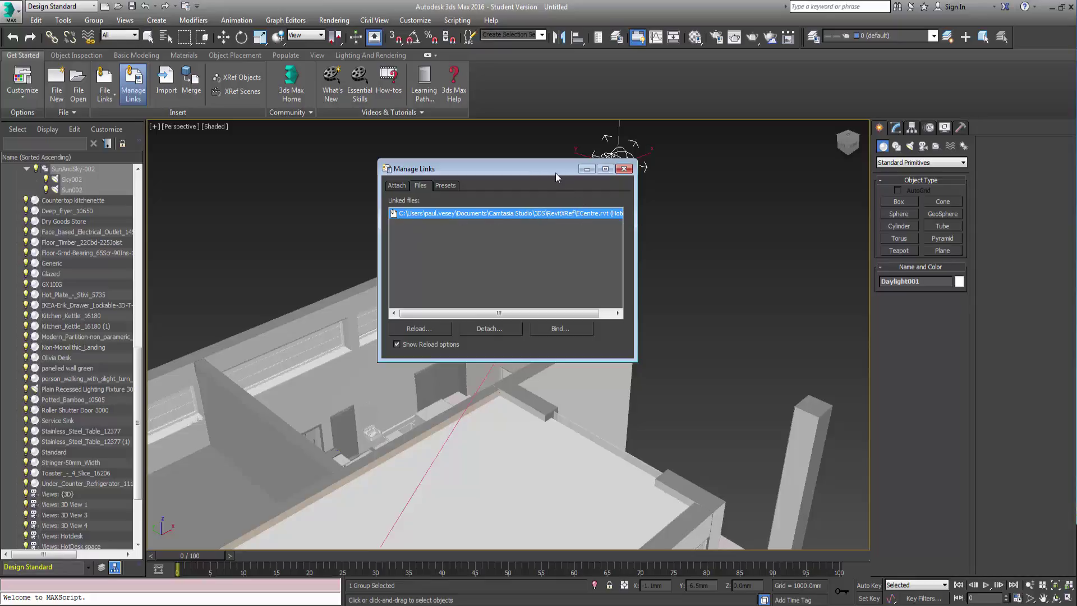
pyautogui.moveTo(554, 172); pyautogui.dragTo(545, 173)
pyautogui.click(578, 169)
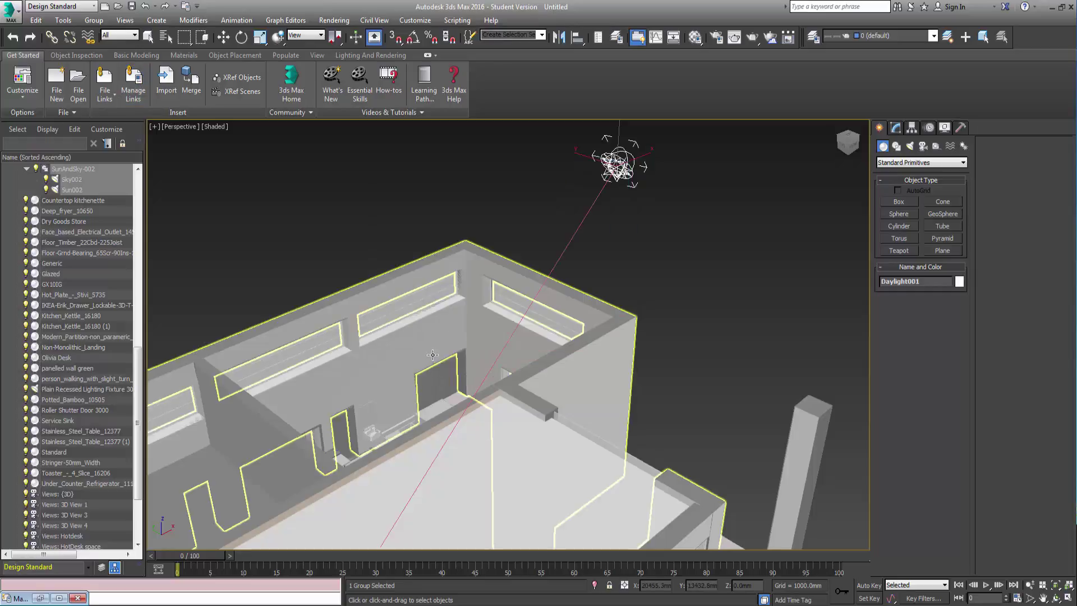
pyautogui.click(77, 598)
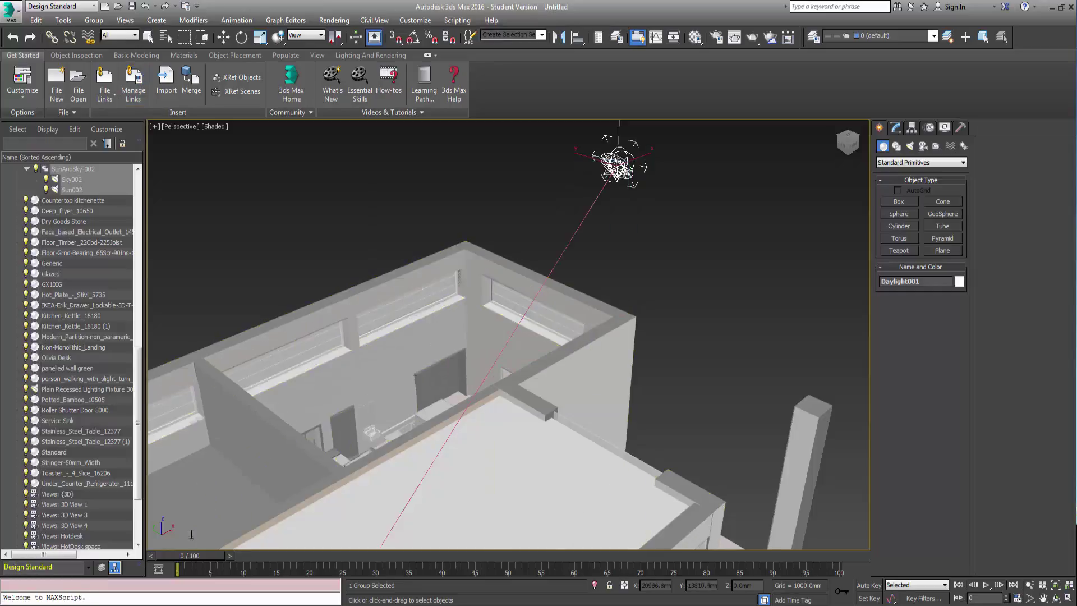
# - Orbit and zoom the Perspective viewport to inspect the linked building from above and the side
pyautogui.click(847, 143)
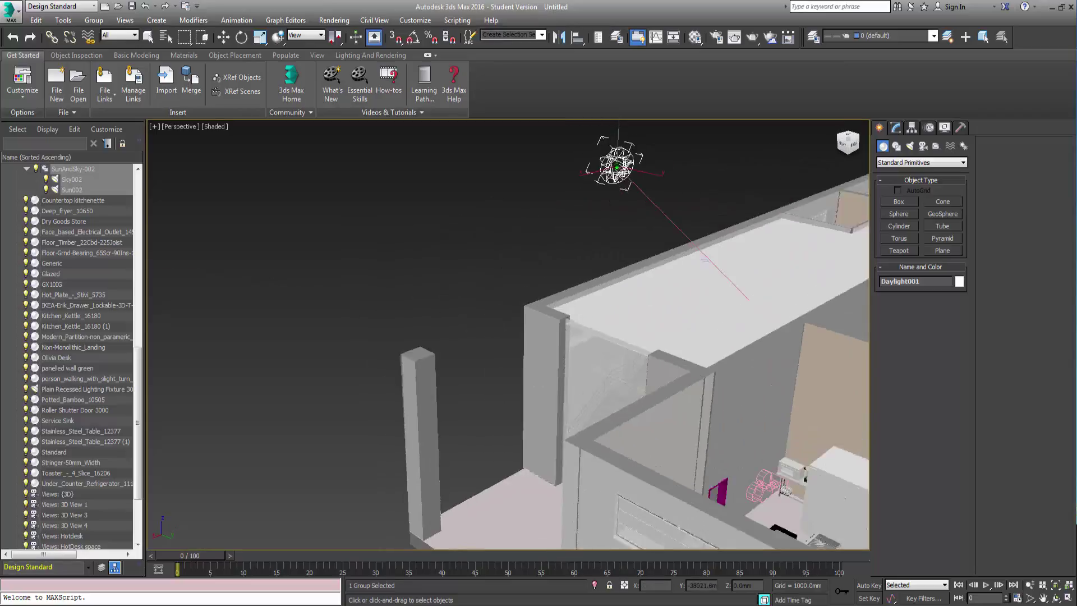
pyautogui.moveTo(847, 143); pyautogui.dragTo(802, 163)
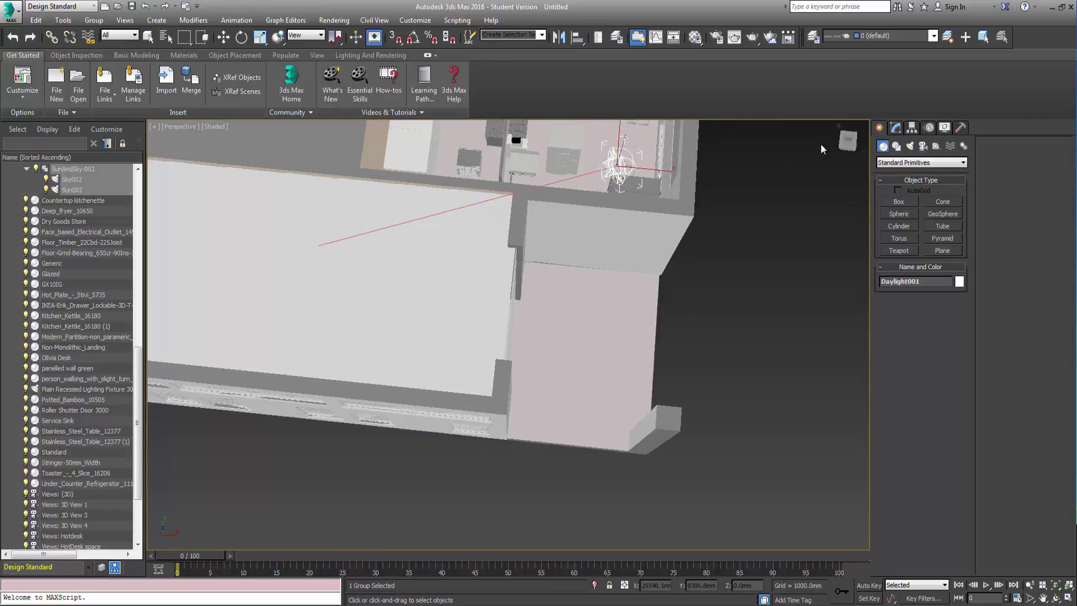
pyautogui.click(852, 150)
pyautogui.keyDown('alt'); pyautogui.moveTo(644, 247); pyautogui.dragTo(654, 212, button='middle'); pyautogui.keyUp('alt')
pyautogui.scroll(-5, 587, 242)
pyautogui.keyDown('alt'); pyautogui.moveTo(587, 242); pyautogui.dragTo(504, 264, button='middle'); pyautogui.keyUp('alt')
pyautogui.scroll(5, 420, 279)
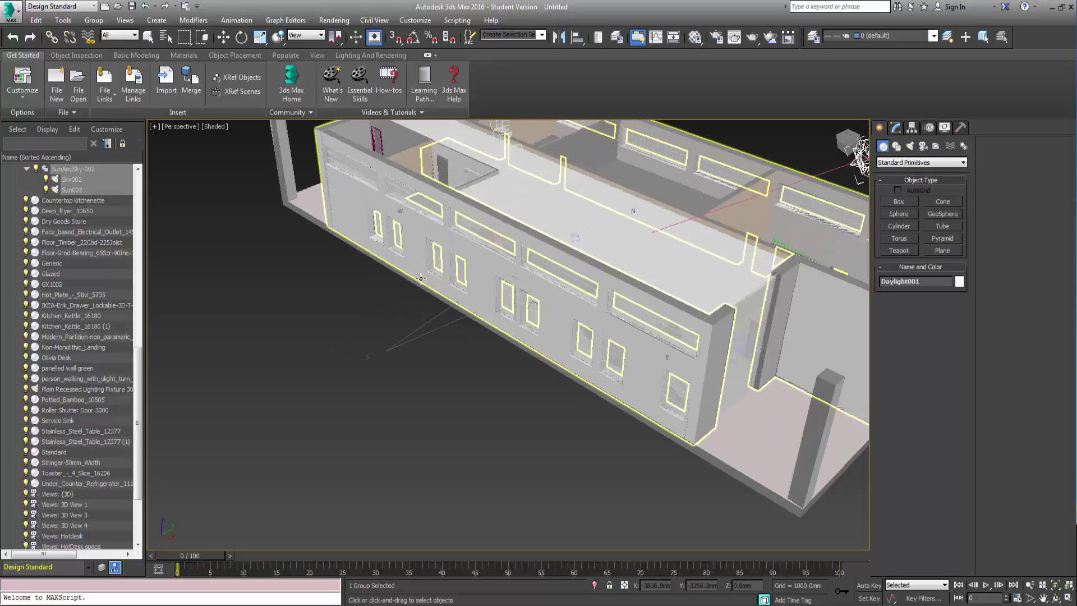
pyautogui.scroll(-5, 420, 279)
pyautogui.scroll(5, 420, 278)
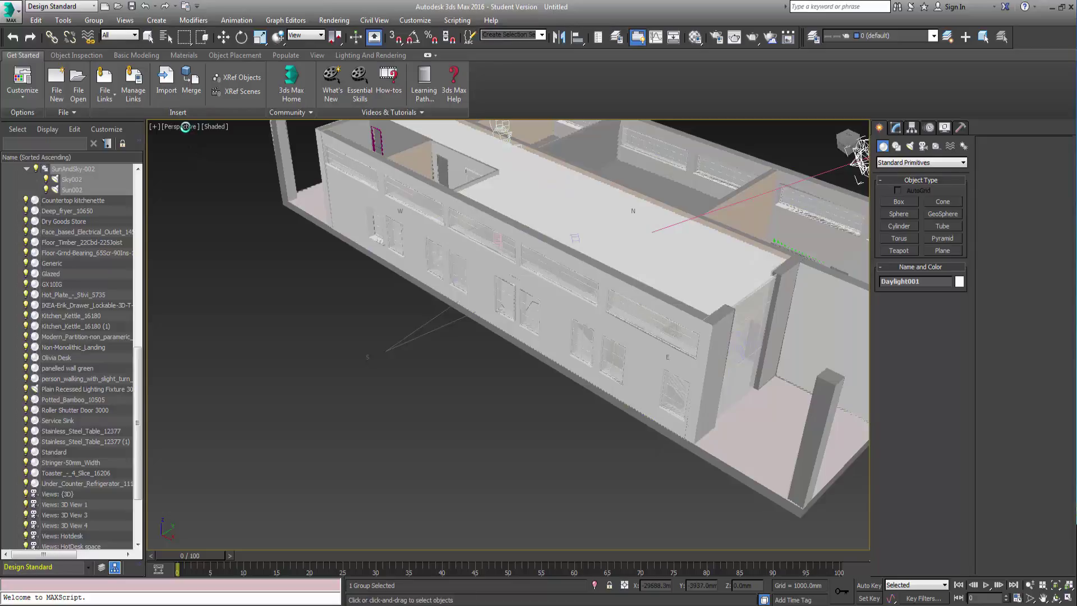
# - Switch the Perspective viewport to the Hotdesk camera view
pyautogui.click(185, 127)
pyautogui.moveTo(230, 140)
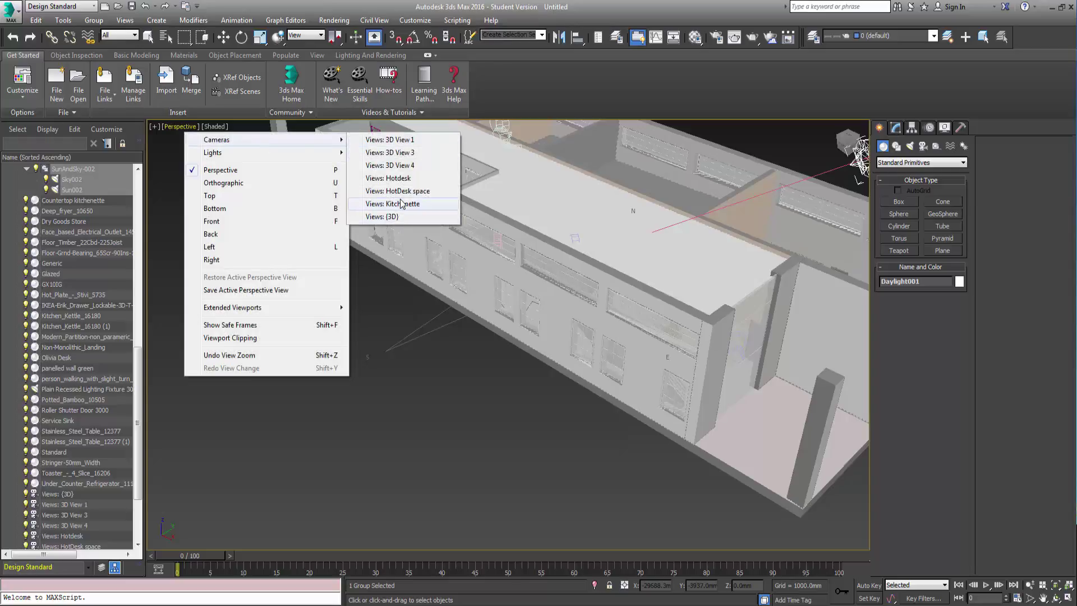
pyautogui.click(399, 179)
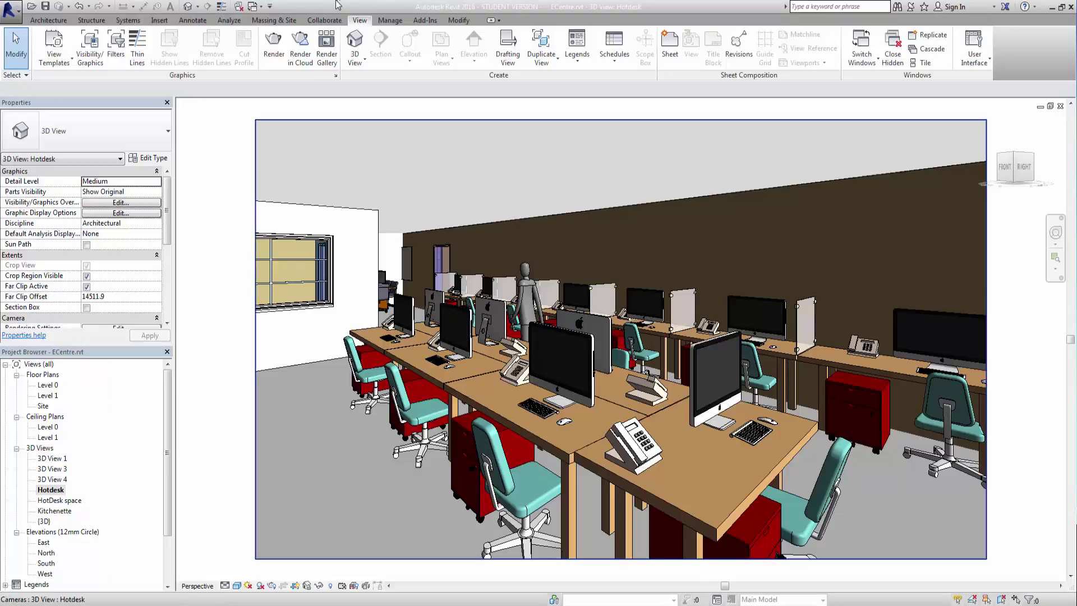
# - Delete the walking person figure from the Hotdesk view, then try selecting iMacs and desk elements
pyautogui.click(532, 301)
pyautogui.press('Delete')
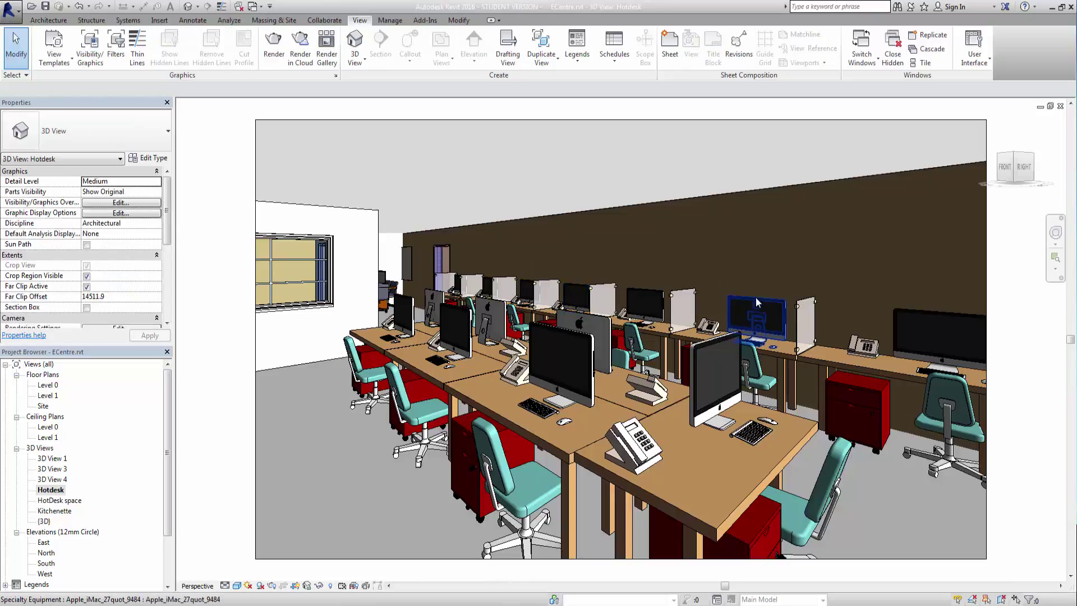
pyautogui.click(755, 297)
pyautogui.click(587, 353)
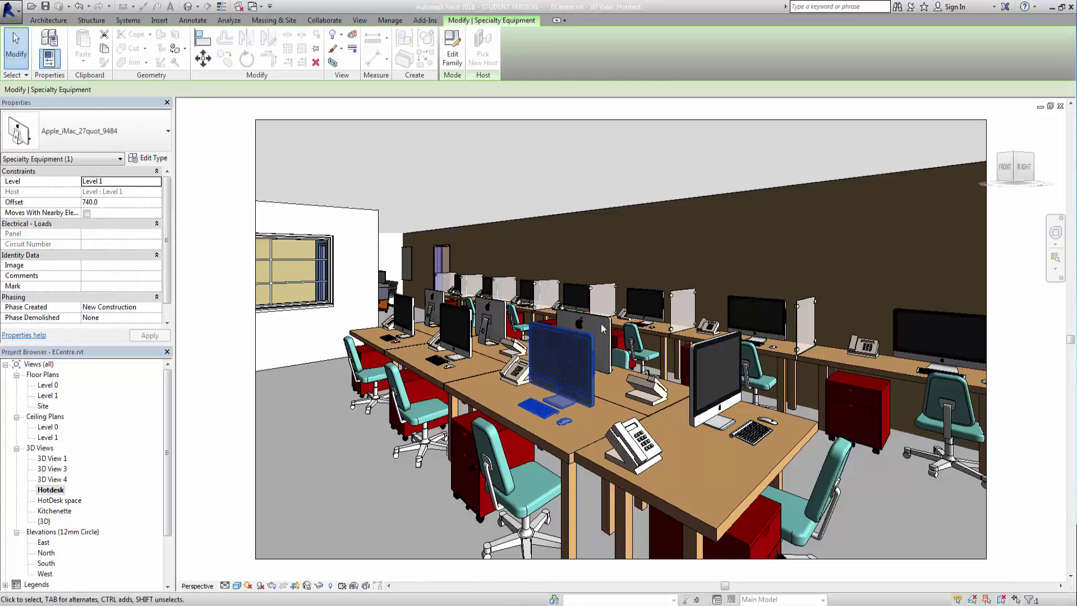
pyautogui.click(504, 308)
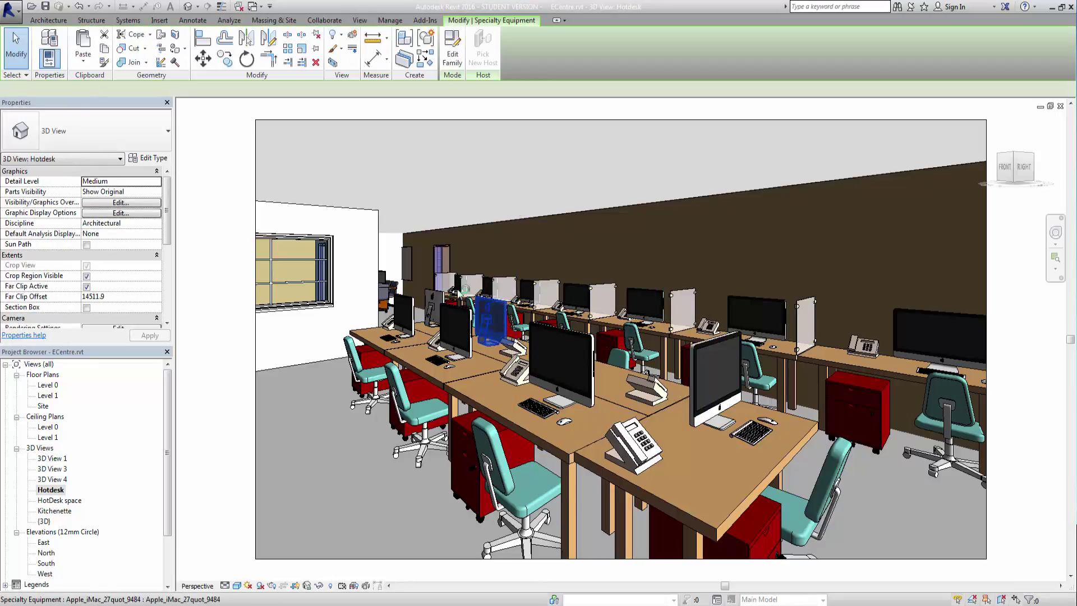
pyautogui.press('Escape')
pyautogui.click(494, 311)
pyautogui.press('Escape')
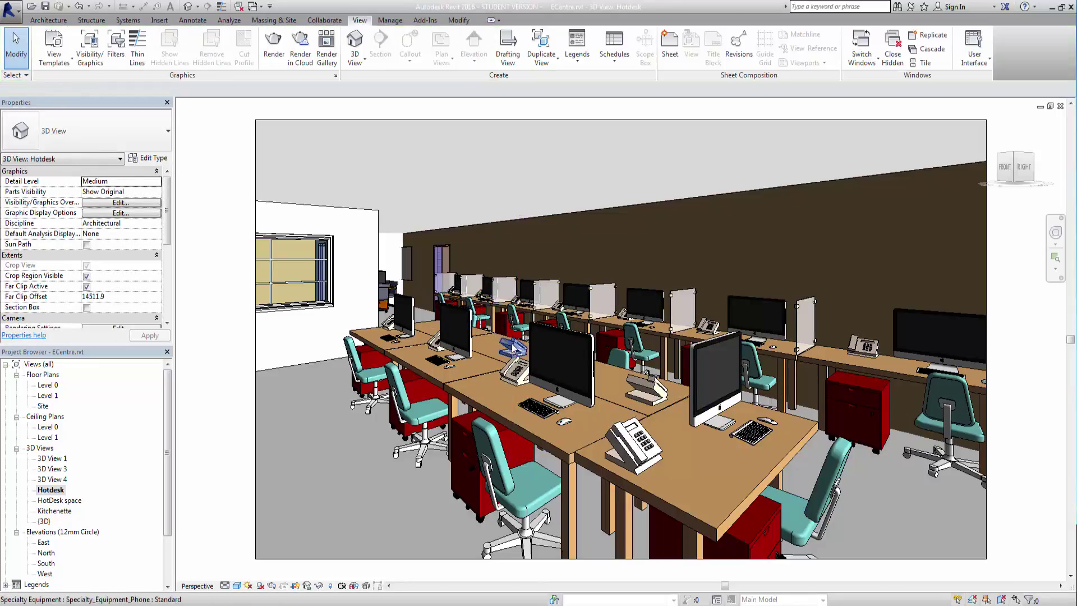
# - Delete both desk phones and the front-right iMac, save the Revit model, and return to 3ds Max
pyautogui.click(641, 384)
pyautogui.press('Delete')
pyautogui.click(631, 442)
pyautogui.press('Delete')
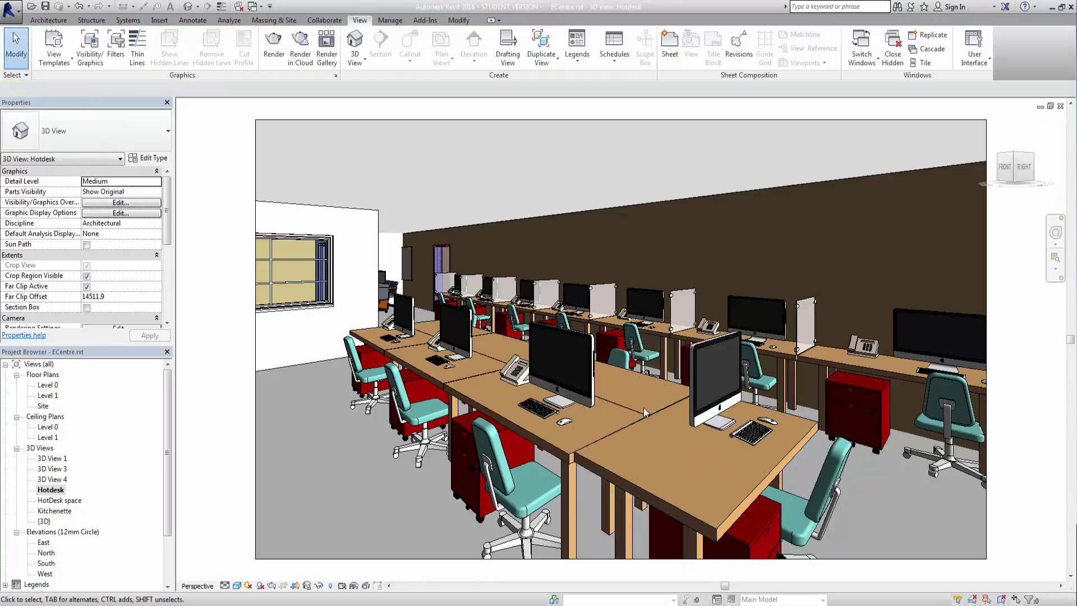
pyautogui.click(692, 348)
pyautogui.press('Delete')
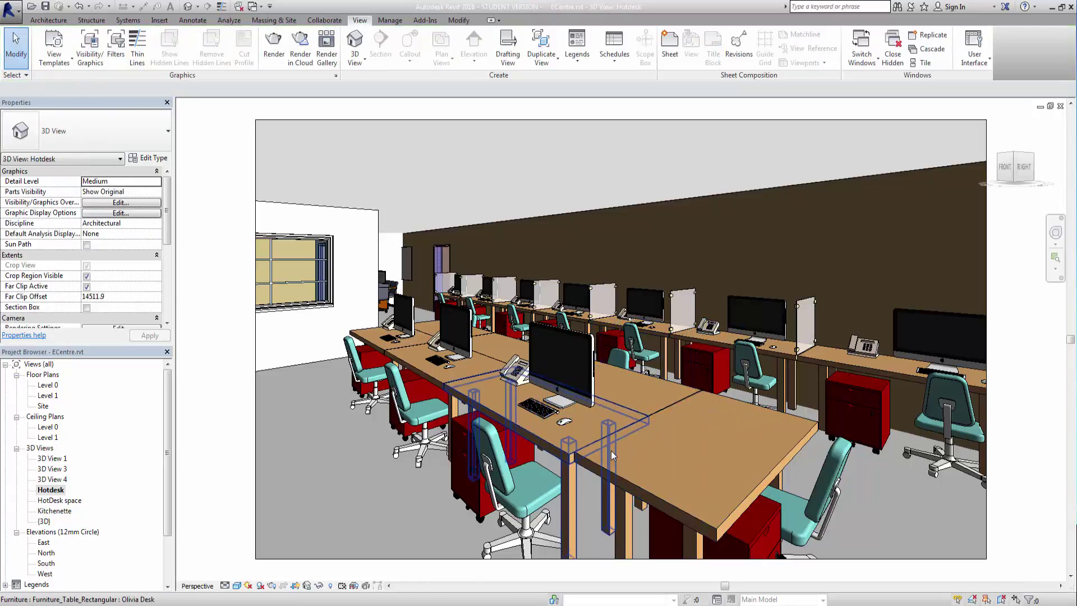
pyautogui.click(44, 7)
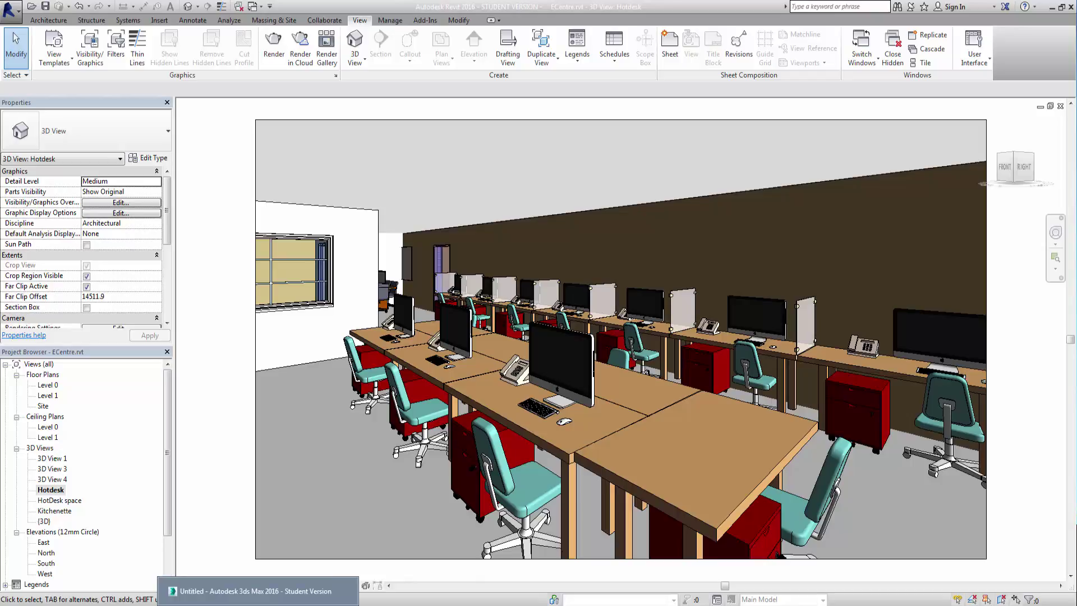
pyautogui.click(258, 590)
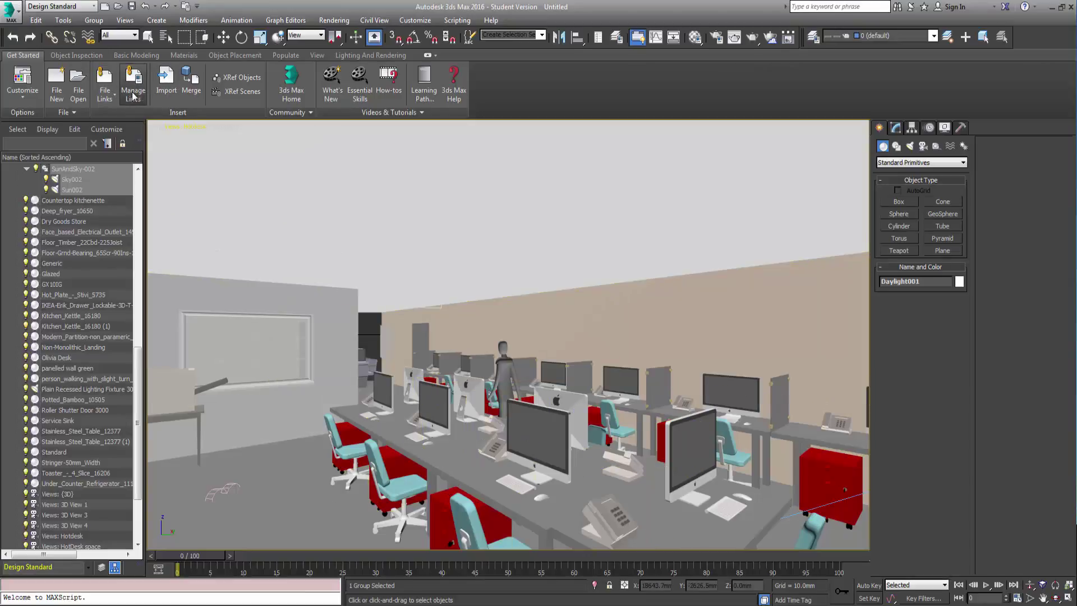
# - Open Manage Links from the Get Started ribbon and move the dialog toward the top of the screen
pyautogui.click(134, 95)
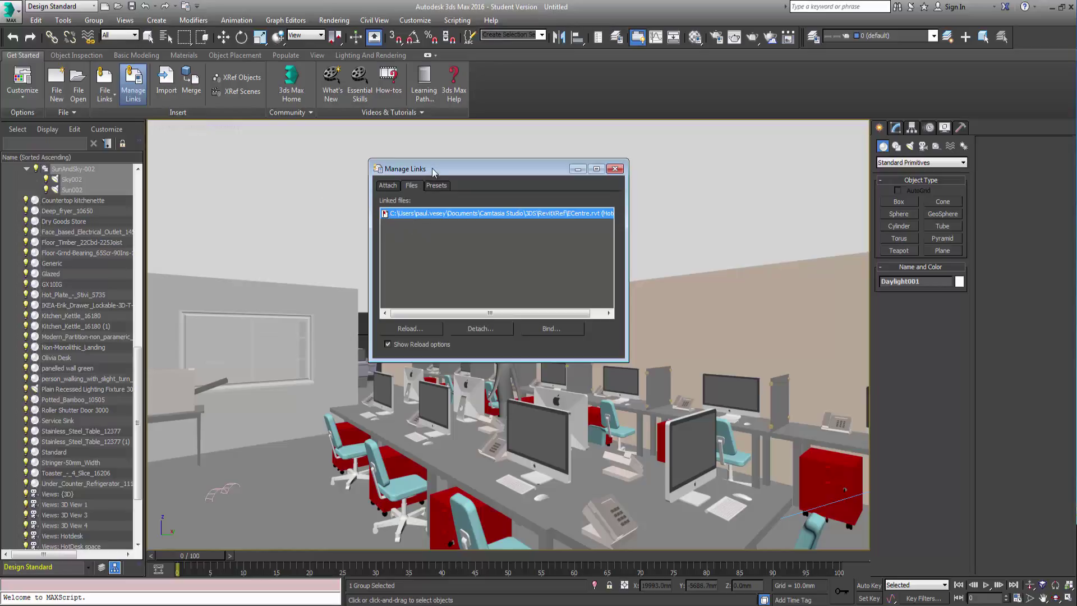
pyautogui.moveTo(443, 170); pyautogui.dragTo(247, 87)
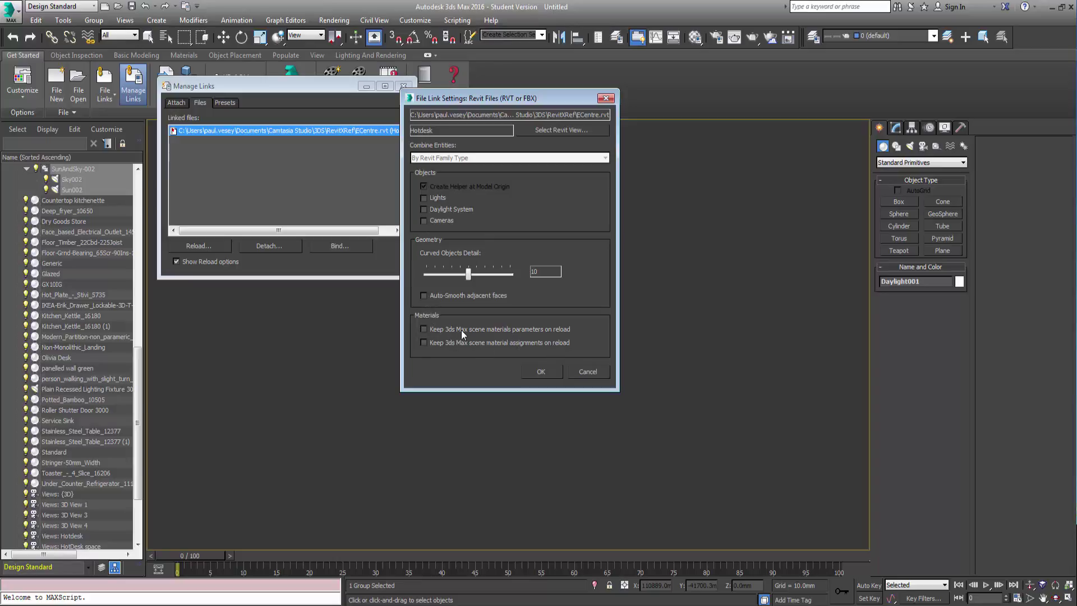
# - Reload the ECentre link, keeping the scene's material parameters and material assignments
pyautogui.click(424, 329)
pyautogui.click(425, 342)
pyautogui.click(541, 372)
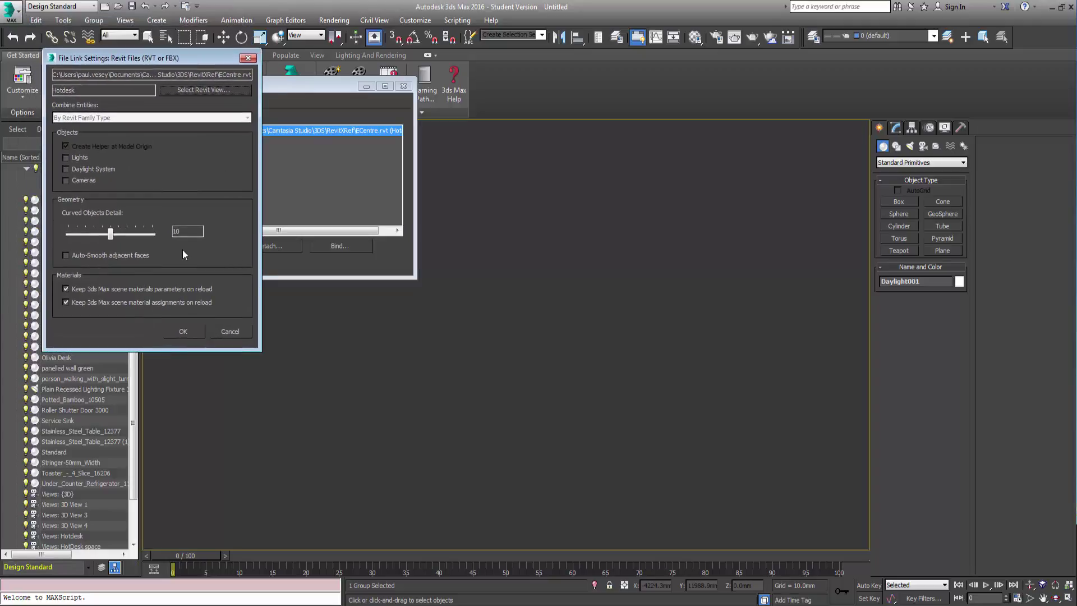
# - Cancel File Link Settings and close Manage Links, revealing the reloaded Hotdesk office interior
pyautogui.click(224, 331)
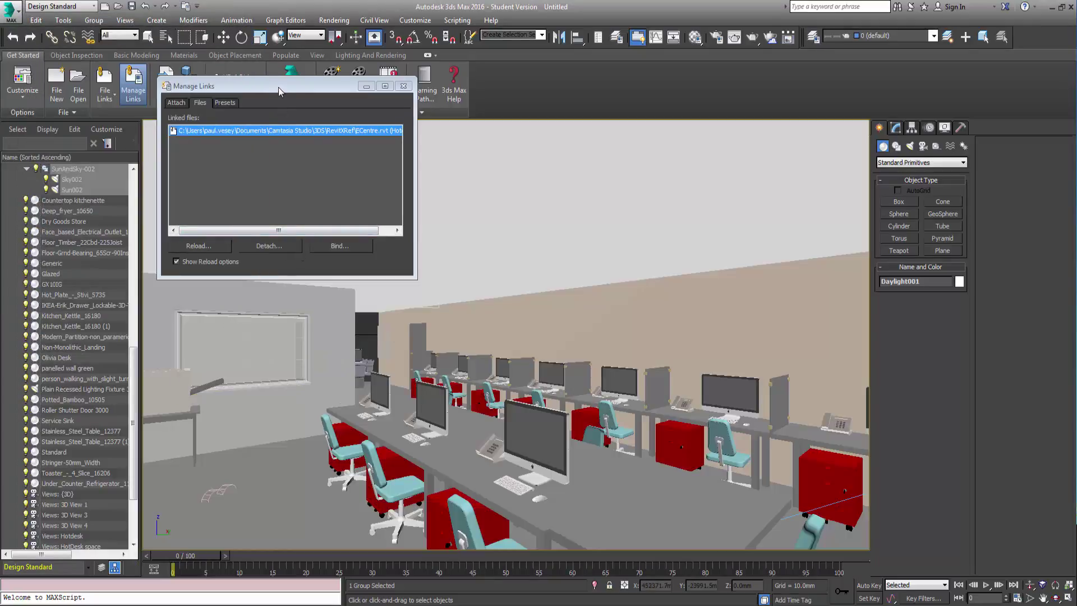
pyautogui.moveTo(277, 86); pyautogui.dragTo(235, 84)
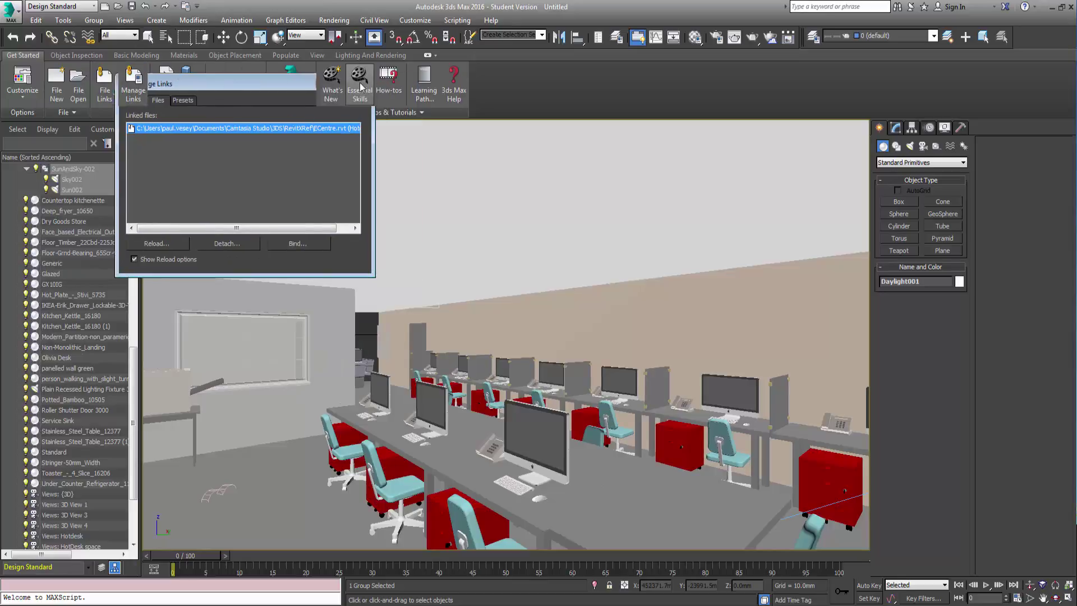
pyautogui.click(361, 84)
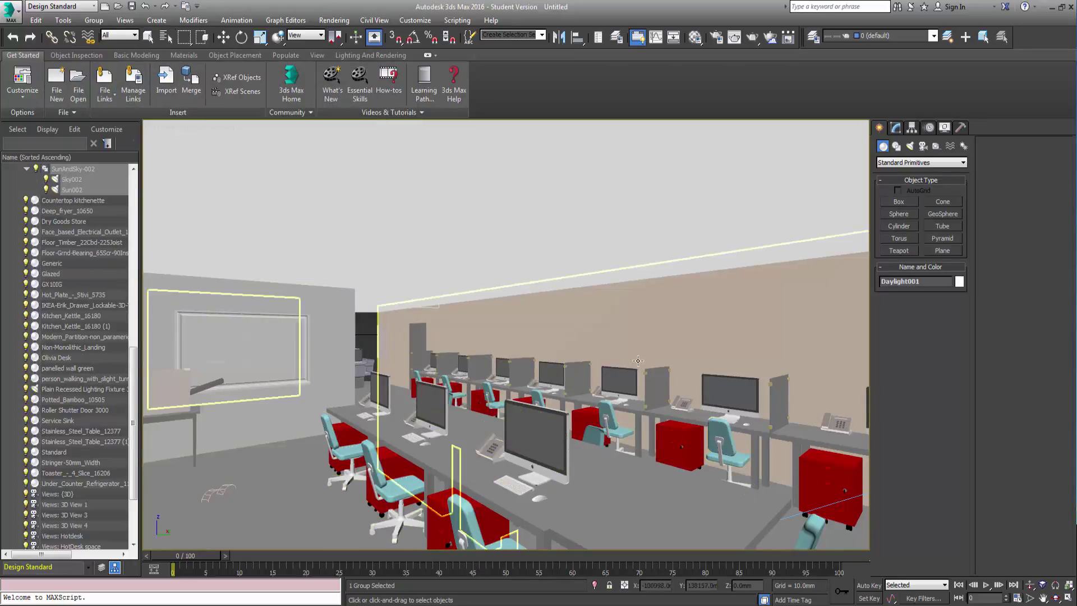